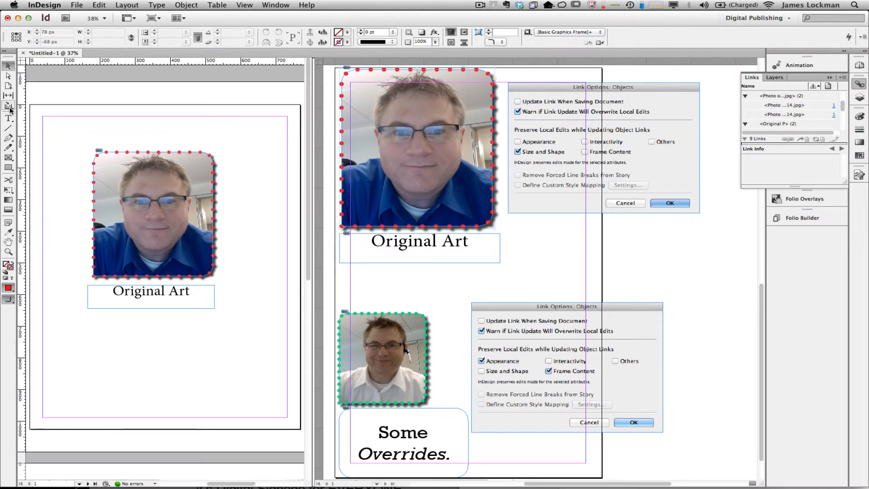
Collect the original photo and its "Original Art" caption with the Content Collector, moving the conveyor off the caption.
{"action": "left_click", "coordinate": [22, 255]}
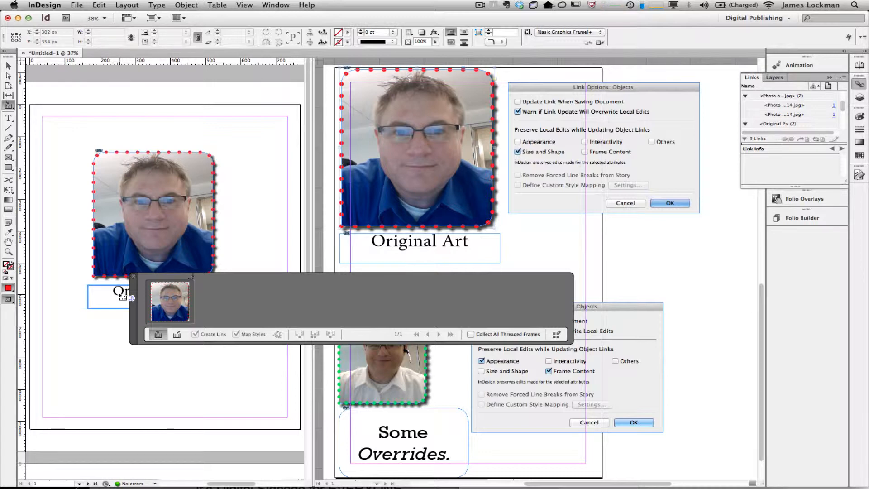
{"action": "left_click_drag", "start_coordinate": [133, 297], "coordinate": [149, 340]}
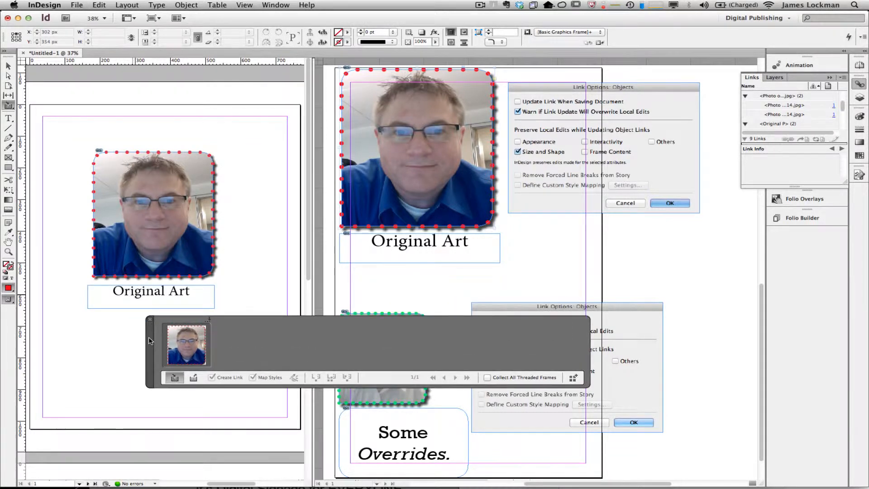
{"action": "left_click", "coordinate": [134, 298]}
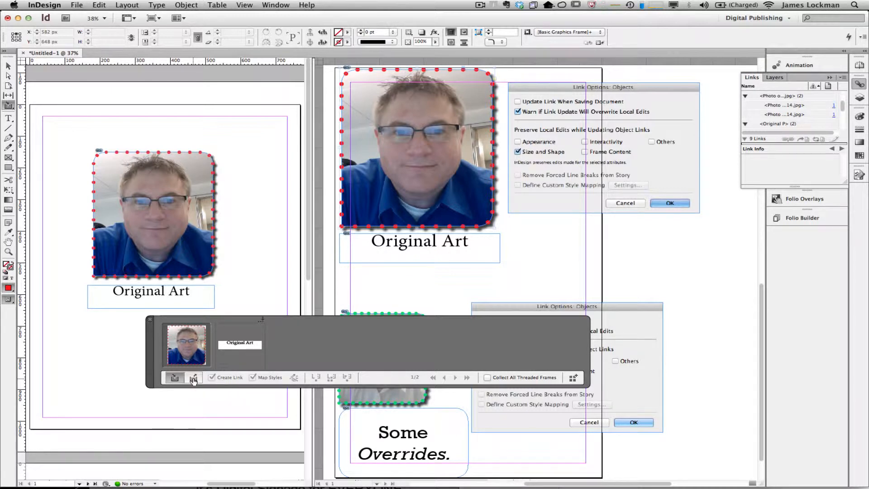
Place a linked copy of the collected photo below the caption with the Content Placer, and delete that copy.
{"action": "left_click", "coordinate": [193, 379]}
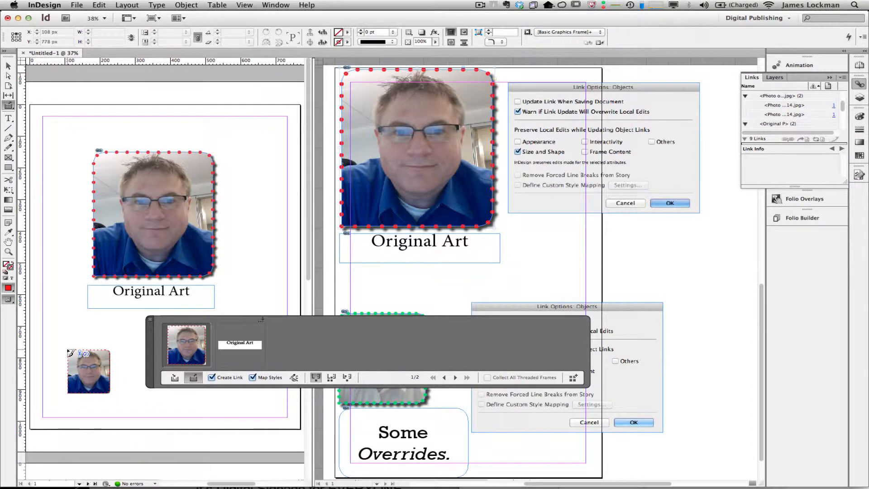
{"action": "key", "text": "Right"}
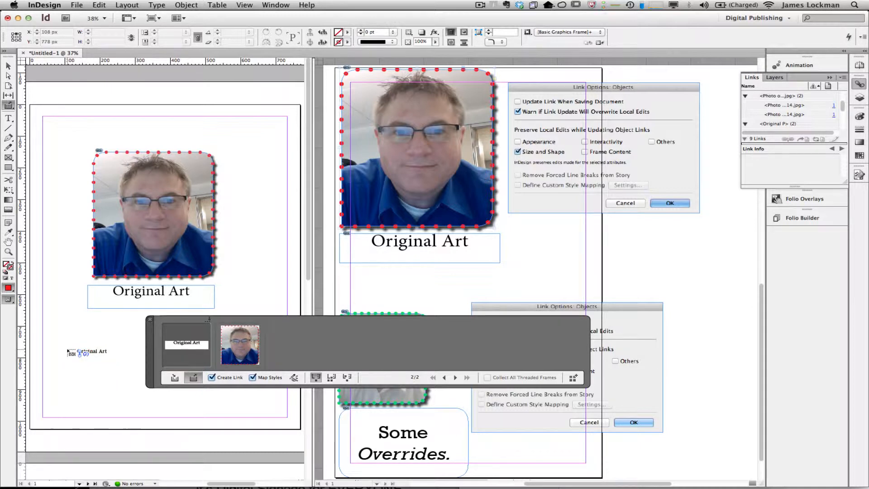
{"action": "left_click", "coordinate": [67, 350]}
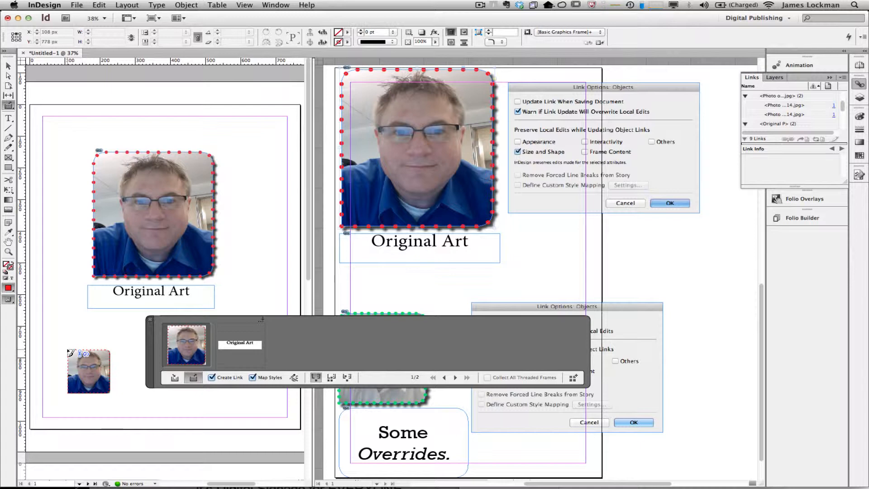
{"action": "left_click", "coordinate": [69, 351]}
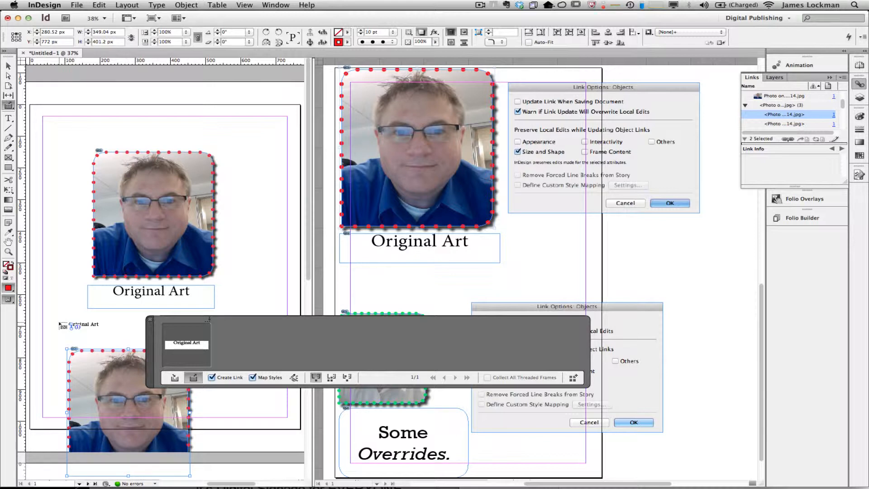
{"action": "left_click", "coordinate": [8, 67]}
{"action": "key", "text": "Delete"}
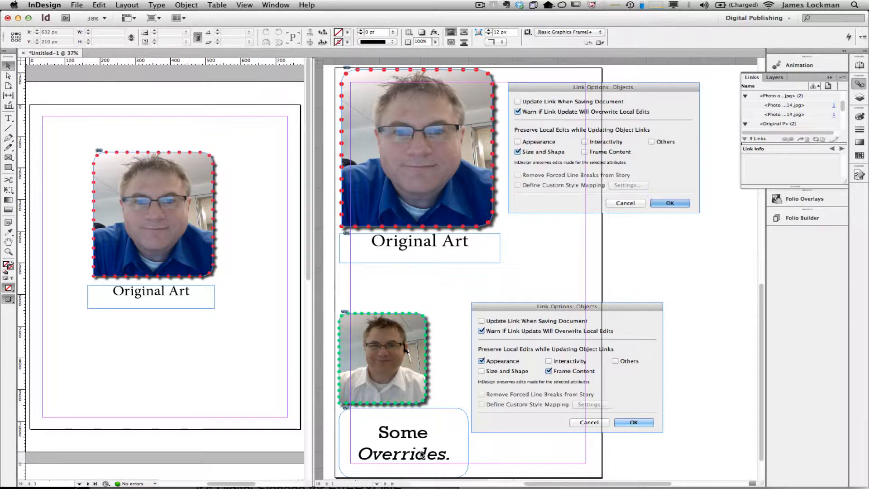
Open the link options of the large red-dotted photo copy and review which local edits are preserved on update.
{"action": "left_click", "coordinate": [448, 192]}
{"action": "left_click", "coordinate": [448, 192]}
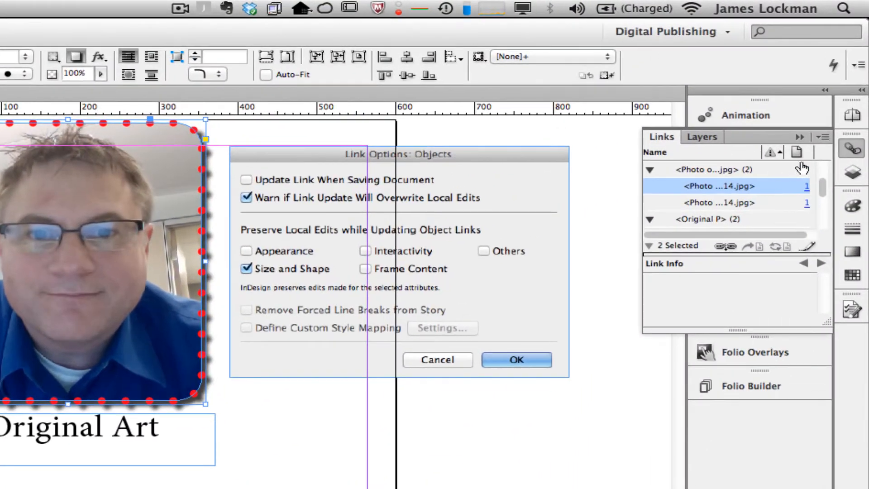
{"action": "left_click", "coordinate": [822, 134]}
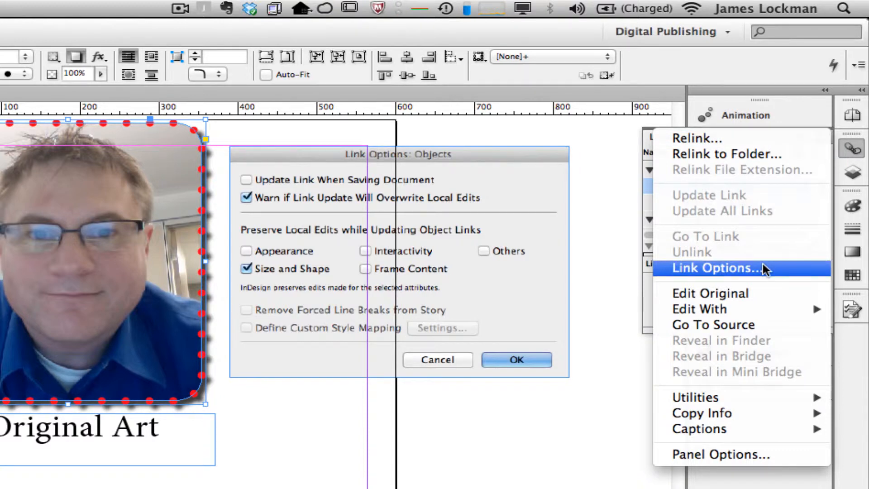
{"action": "left_click", "coordinate": [742, 268]}
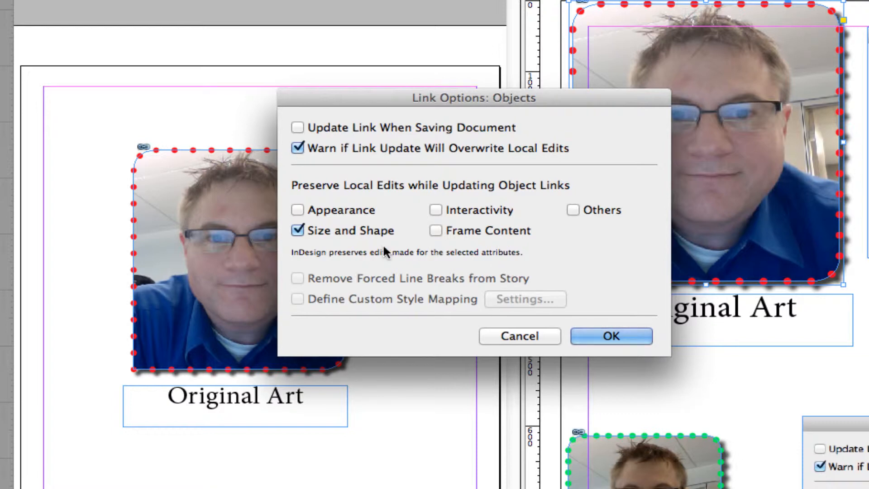
{"action": "mouse_move", "coordinate": [357, 212]}
{"action": "mouse_move", "coordinate": [343, 232]}
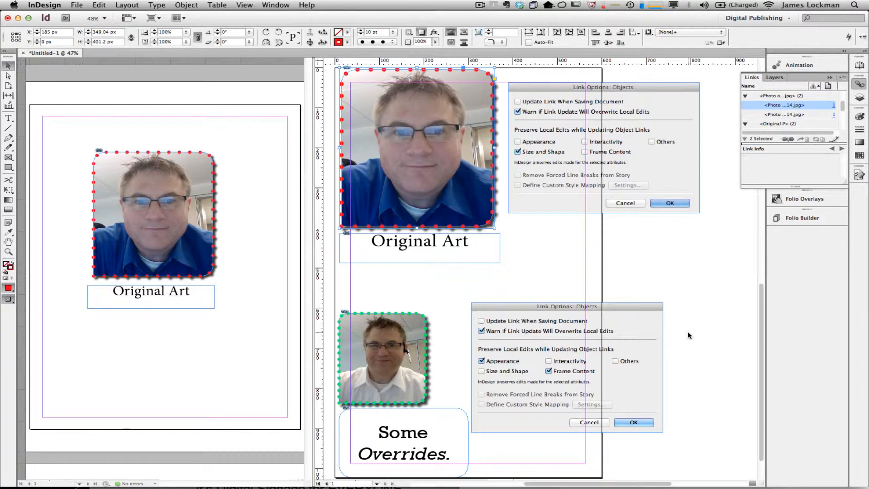
Relink the original photo to "Photo on 2011-05-02 at 15.58" and widen its frame to about 410 px.
{"action": "left_click", "coordinate": [171, 198]}
{"action": "left_click", "coordinate": [171, 197]}
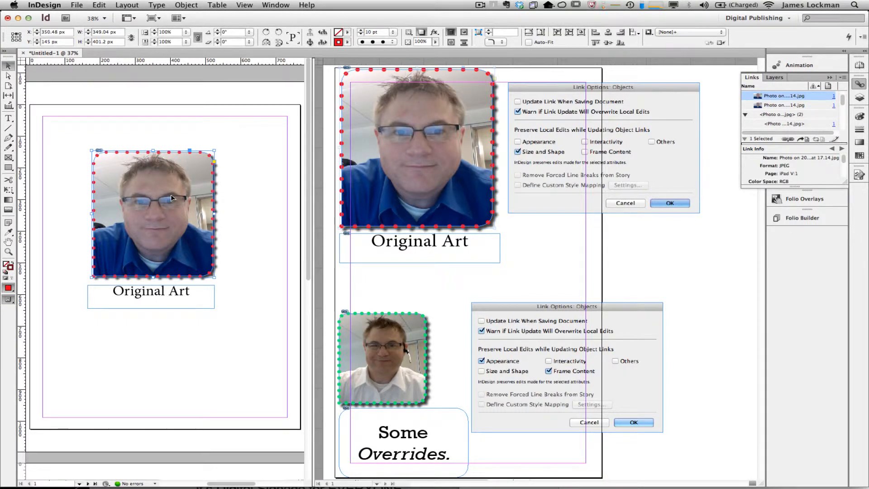
{"action": "left_click", "coordinate": [788, 140]}
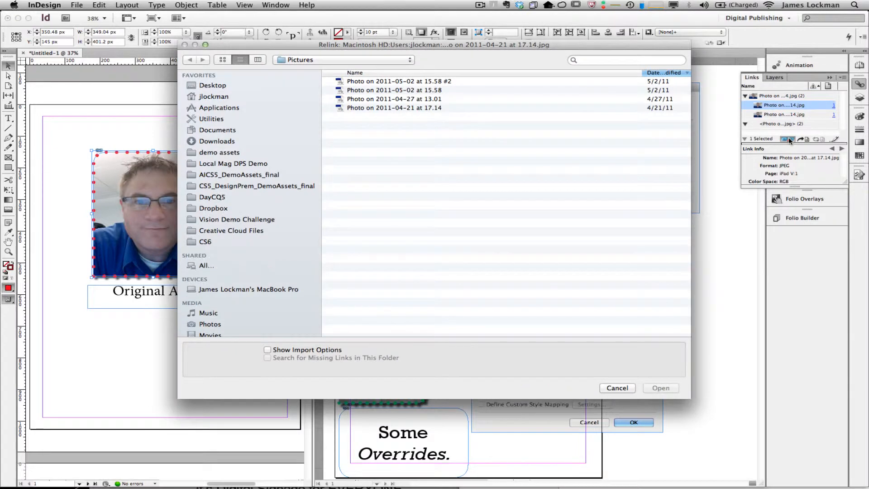
{"action": "left_click", "coordinate": [420, 90]}
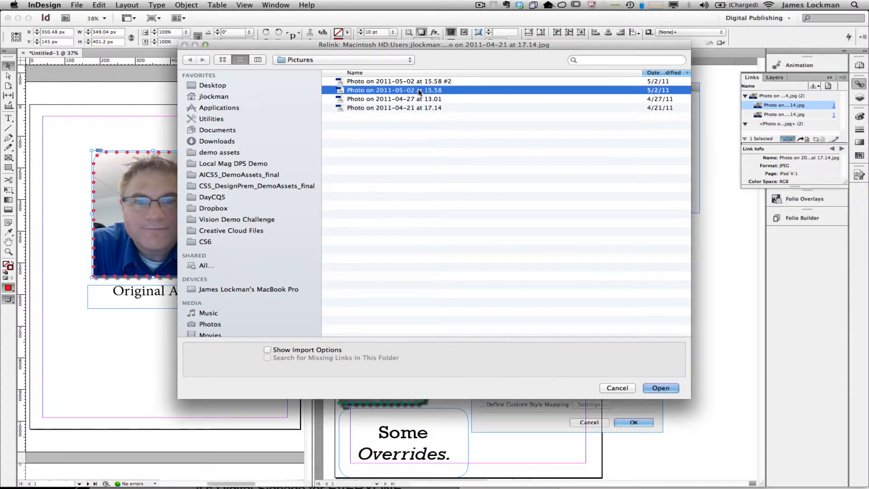
{"action": "left_click", "coordinate": [660, 388]}
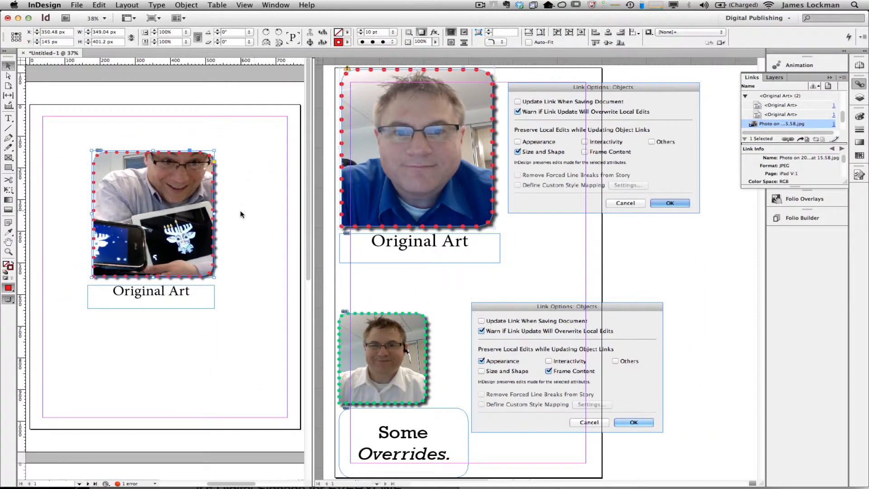
{"action": "left_click_drag", "start_coordinate": [215, 213], "coordinate": [236, 213]}
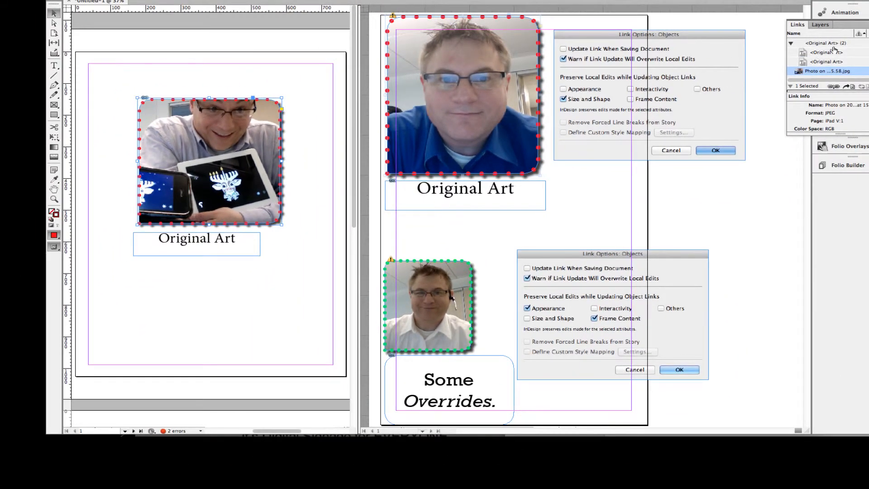
Update the modified links of both linked photo copies, accepting that local edits are overwritten.
{"action": "left_click", "coordinate": [858, 35]}
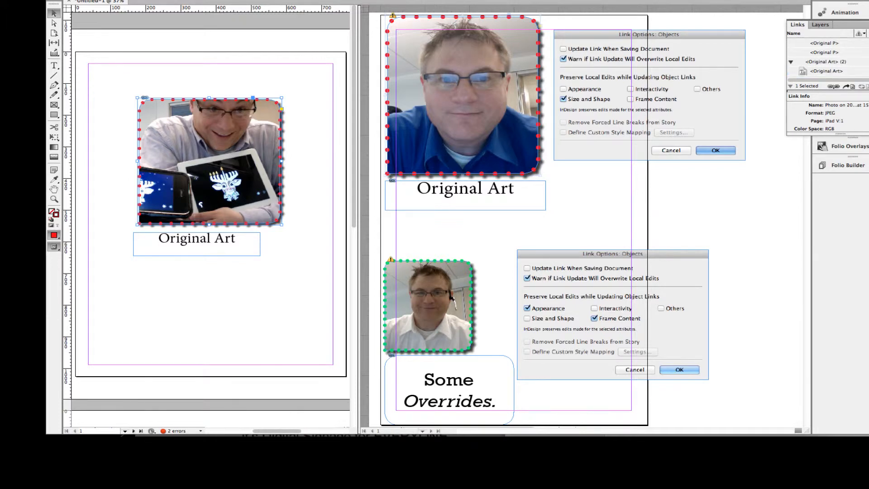
{"action": "scroll", "coordinate": [827, 57], "scroll_direction": "up", "scroll_amount": 3}
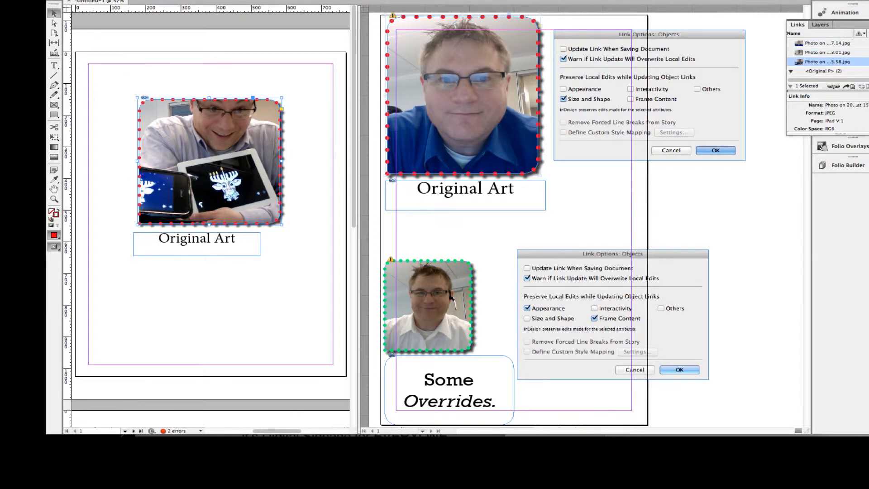
{"action": "left_click", "coordinate": [859, 33]}
{"action": "left_click", "coordinate": [838, 44]}
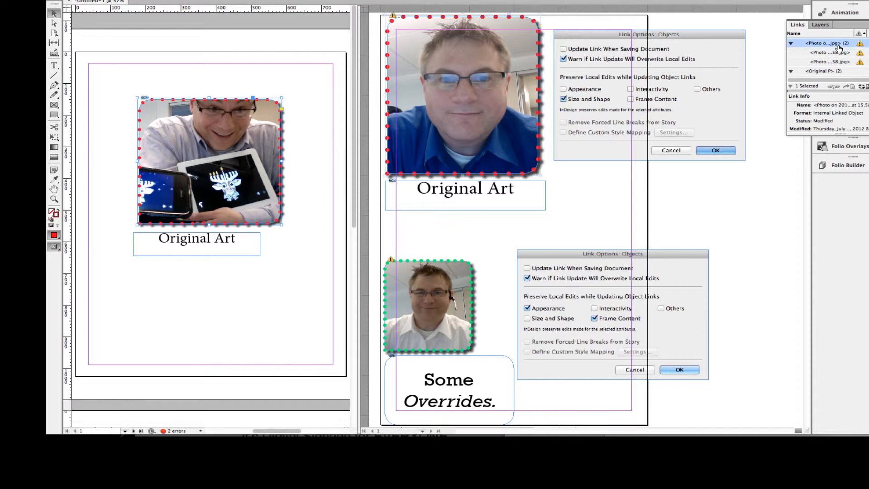
{"action": "left_click", "coordinate": [861, 87]}
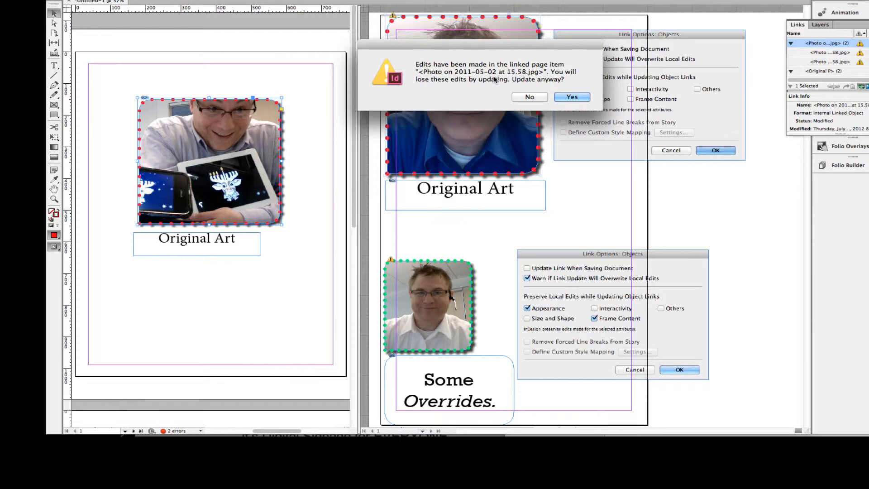
{"action": "left_click", "coordinate": [575, 97]}
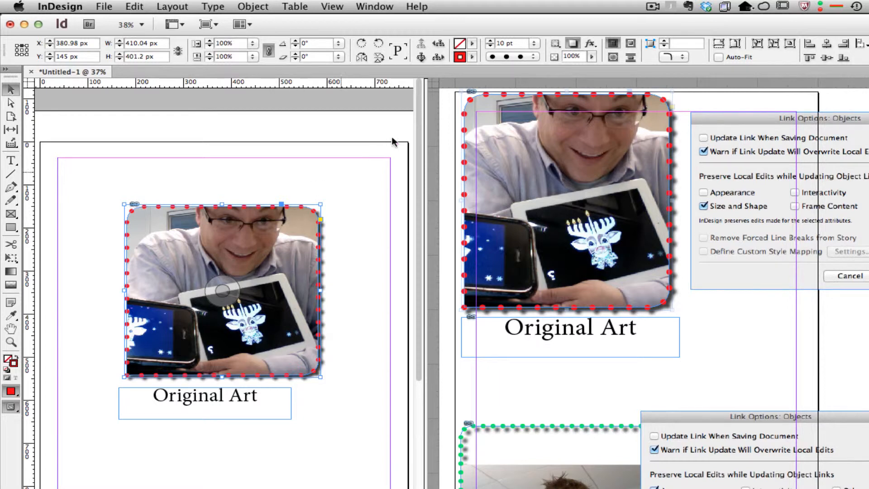
Change the original photo frame's stroke to solid RGB Cyan and update the link of its upper copy.
{"action": "left_click", "coordinate": [473, 56]}
{"action": "left_click", "coordinate": [490, 133]}
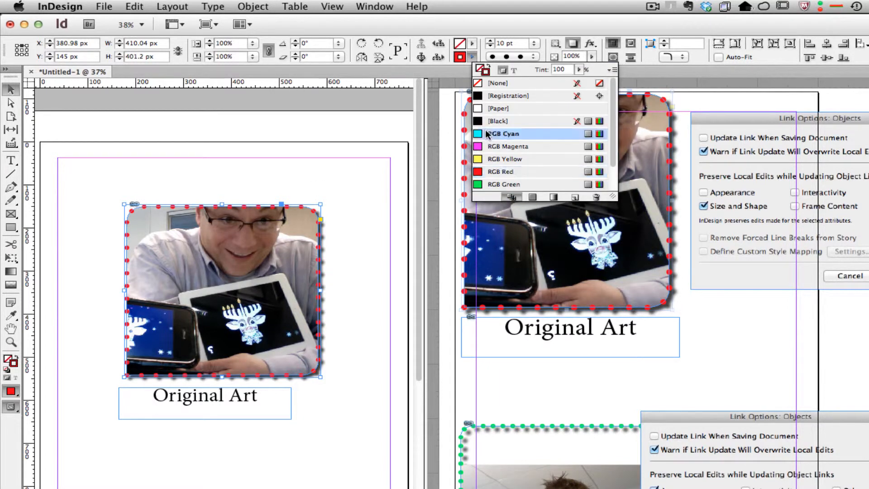
{"action": "left_click", "coordinate": [532, 57]}
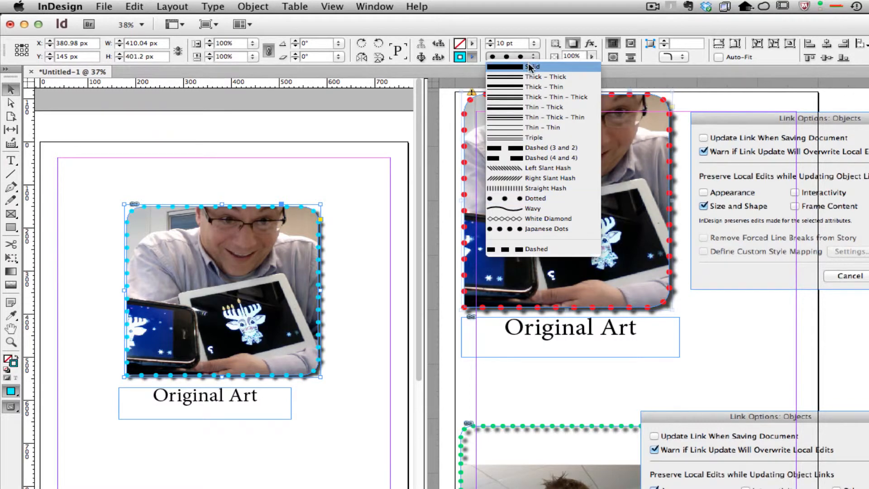
{"action": "left_click", "coordinate": [528, 67]}
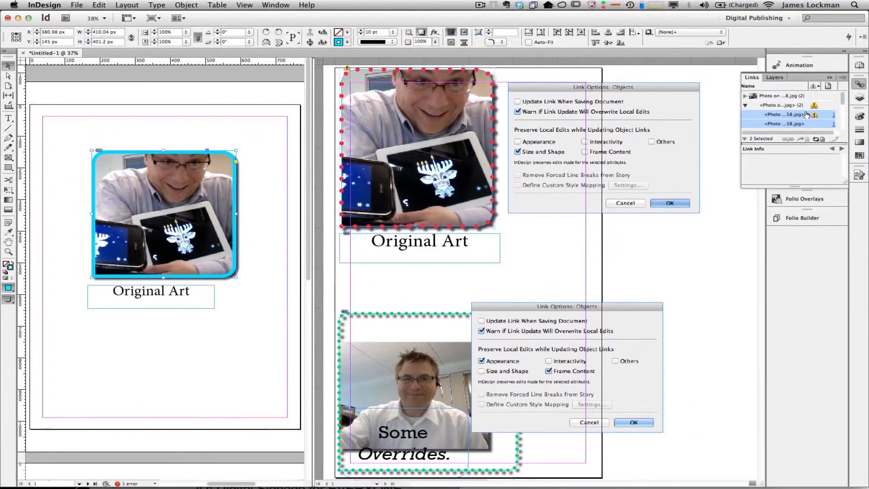
{"action": "left_click", "coordinate": [866, 118]}
{"action": "left_click", "coordinate": [818, 140]}
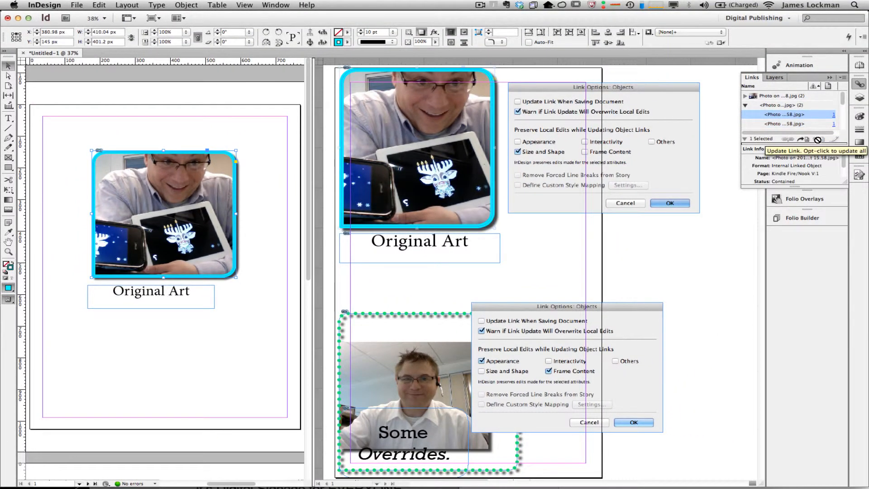